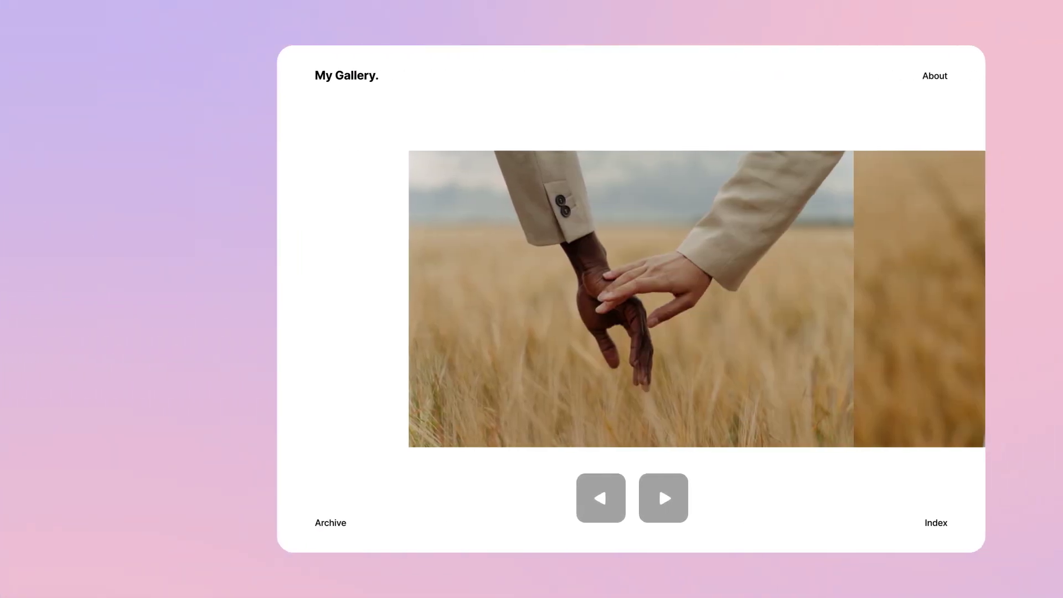
Step: Page the finished gallery demo forward and back with the Right and Left arrow keys
key(Right)
key(Right)
key(Right)
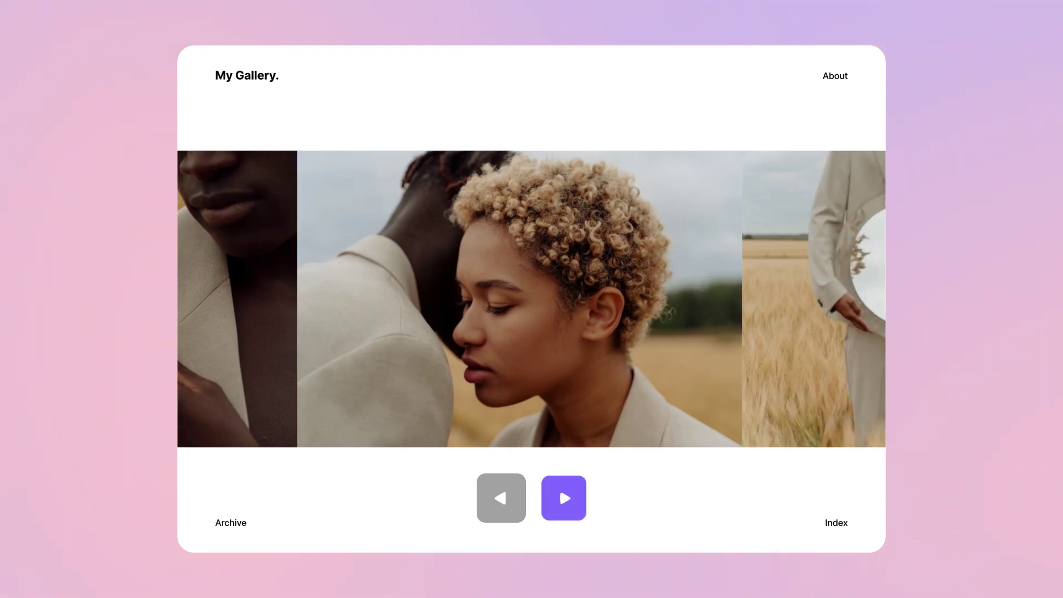
key(Right)
key(Left)
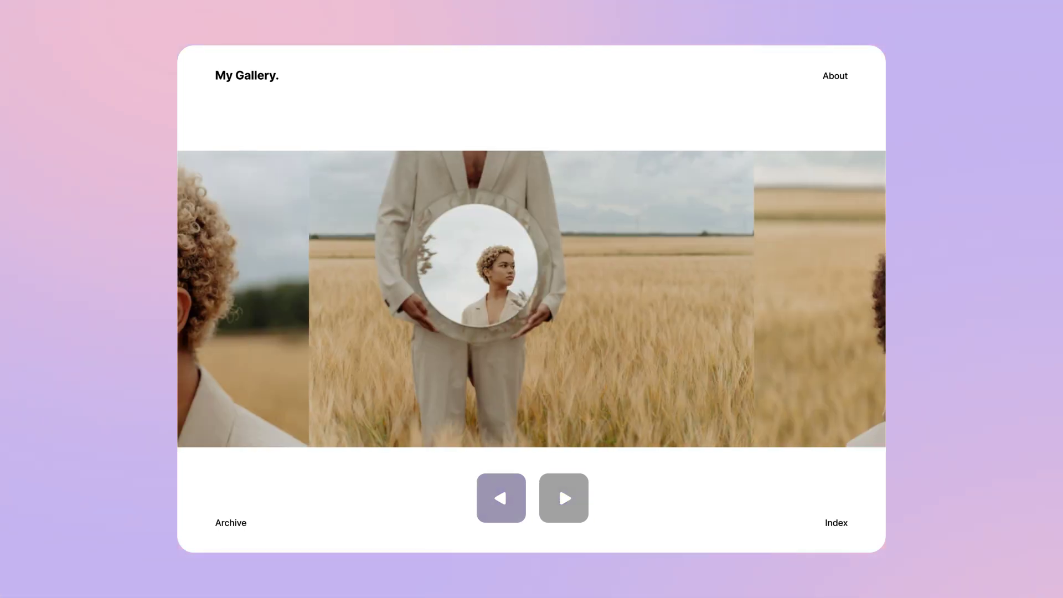
key(Left)
key(Left)
key(Left)
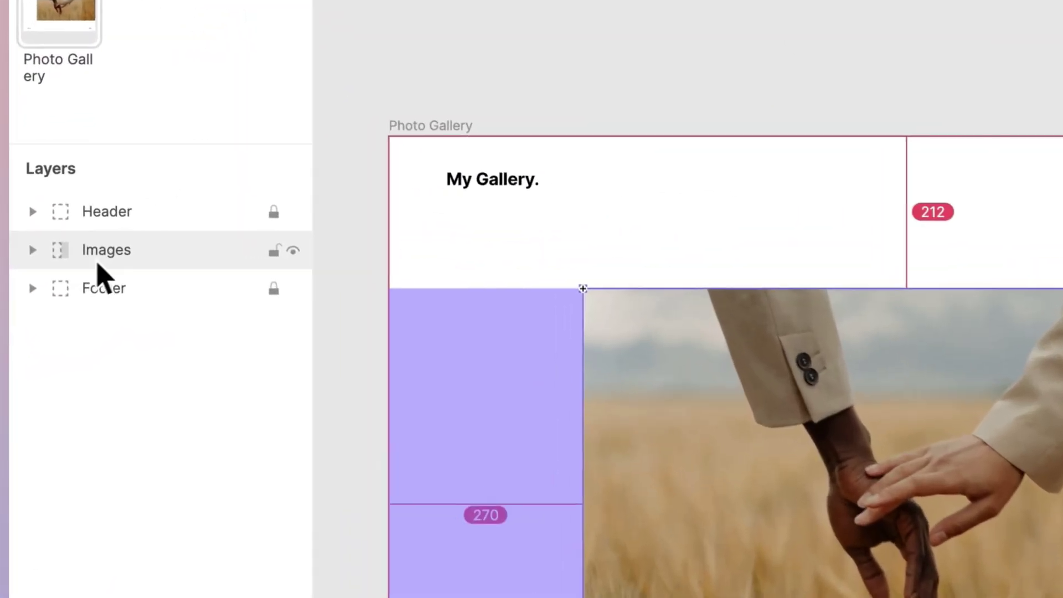
Step: Expand the Images container to list image 1–5, then drag it to page through the photos and back
click(34, 210)
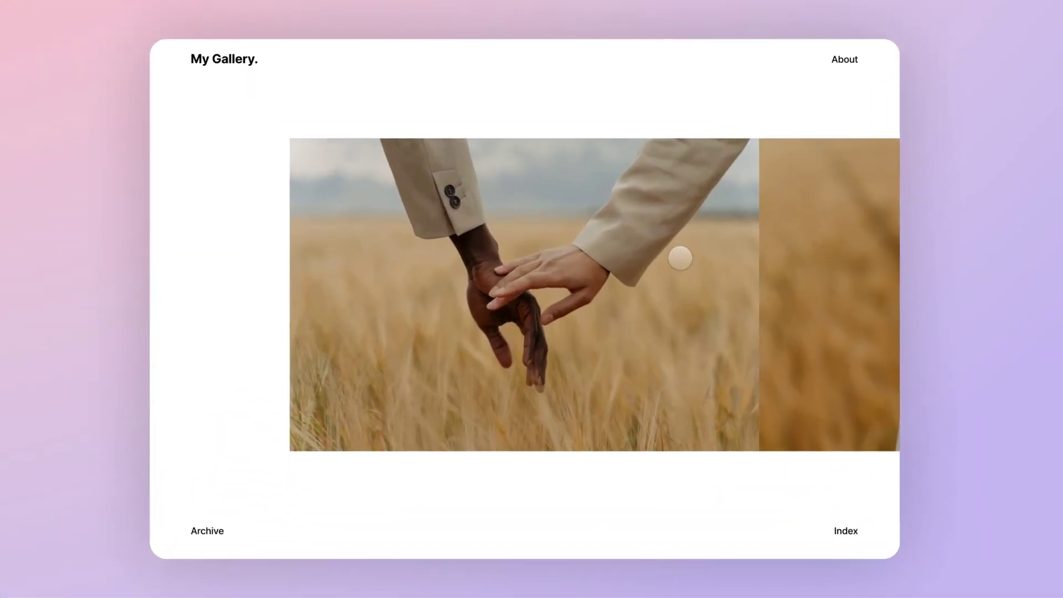
drag(653, 261, 534, 299)
drag(631, 296, 528, 300)
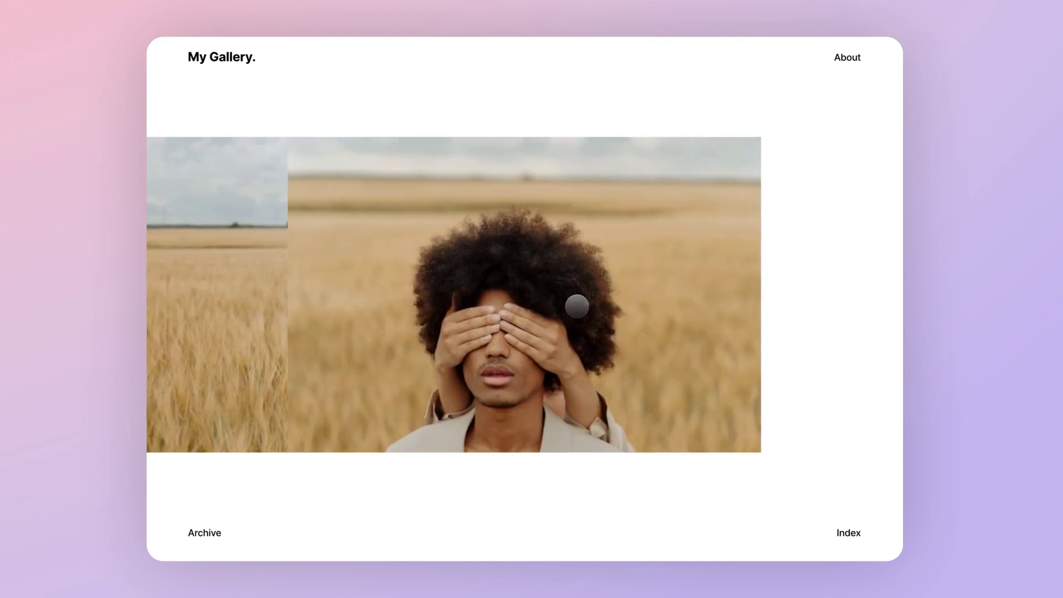
drag(465, 318, 579, 330)
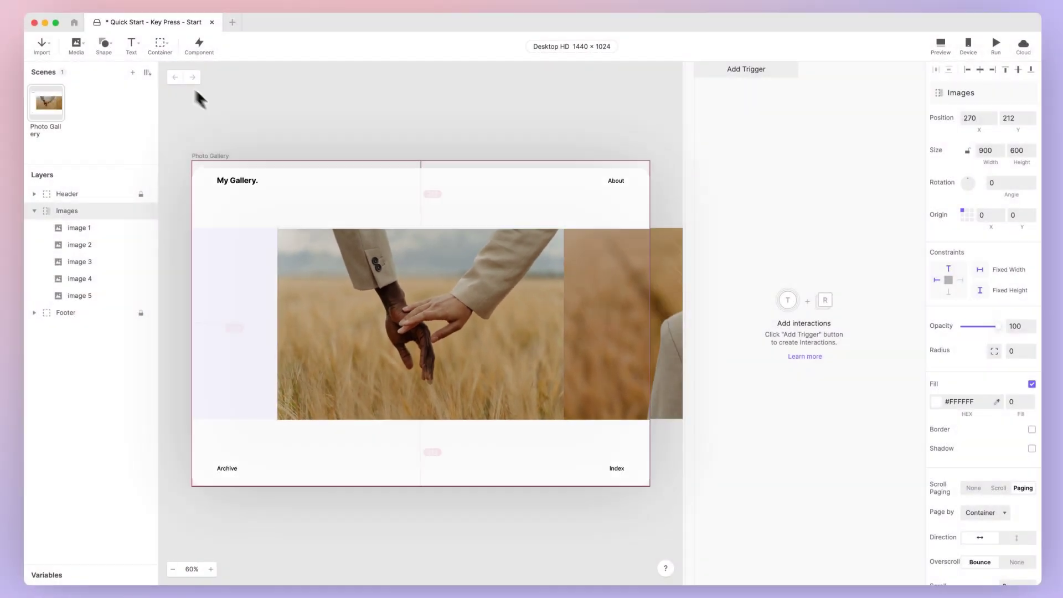
Step: Add a key Press trigger for the RIGHT arrow key and rename it RIGHT
click(716, 76)
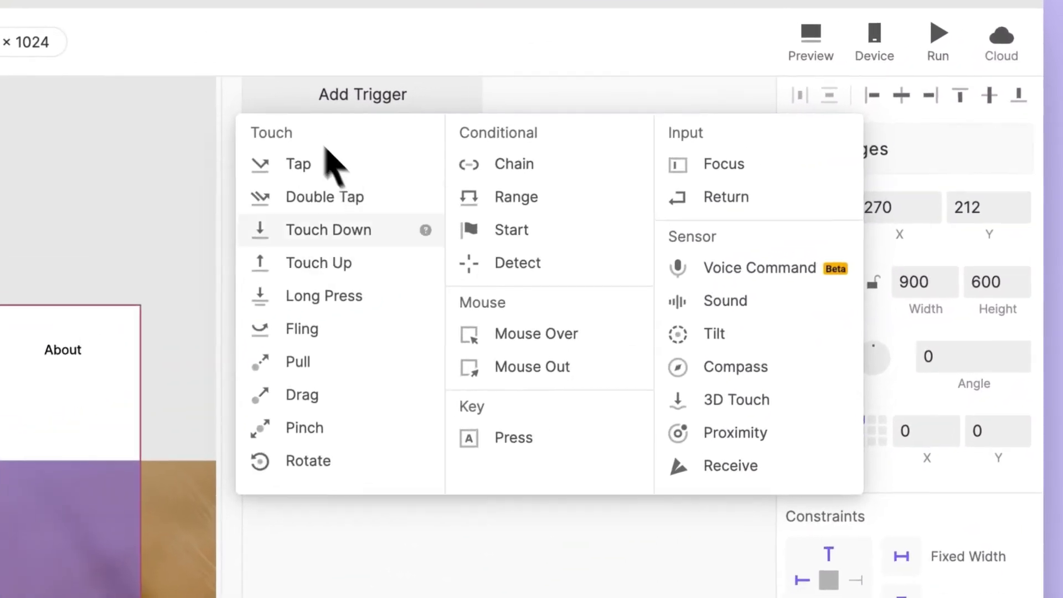
click(484, 457)
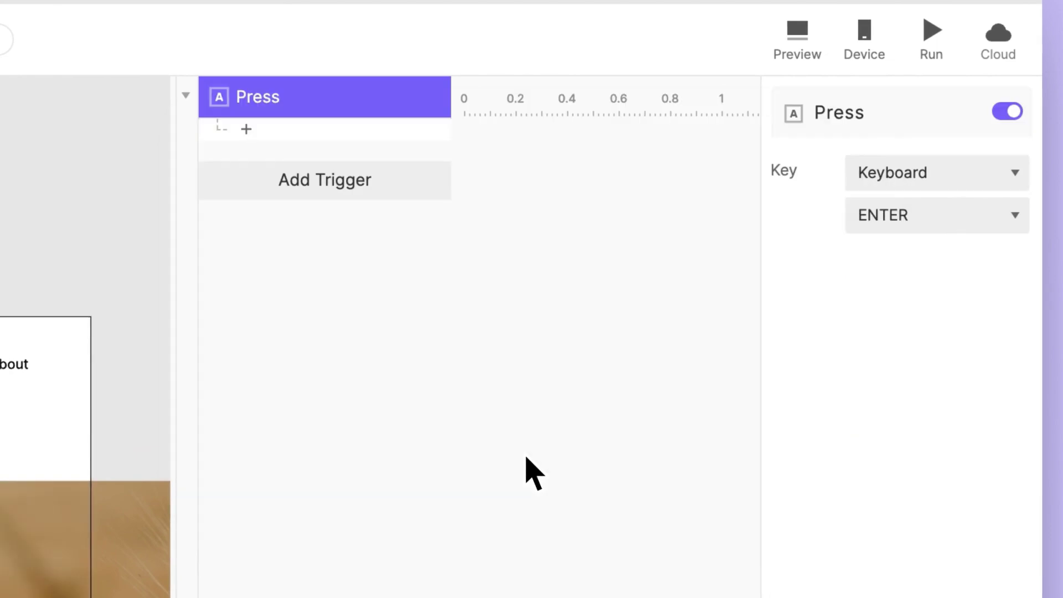
click(945, 217)
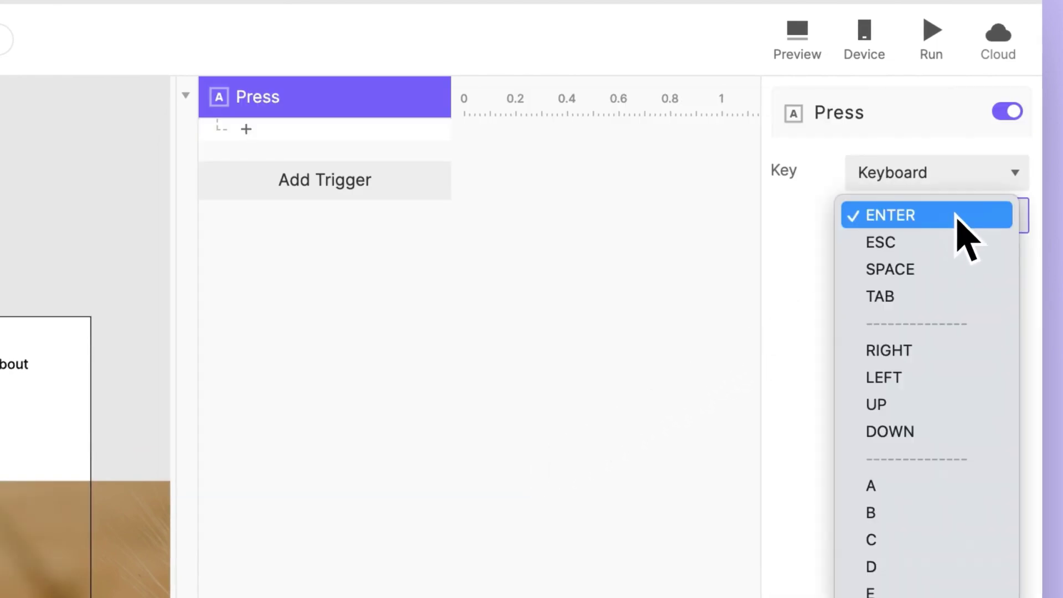
click(976, 342)
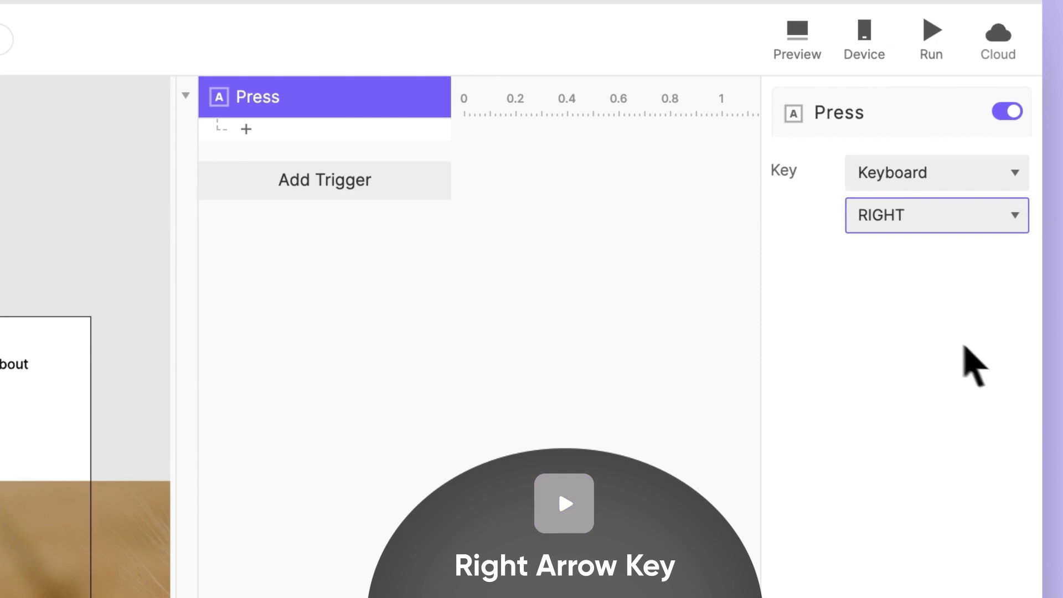
double_click(276, 105)
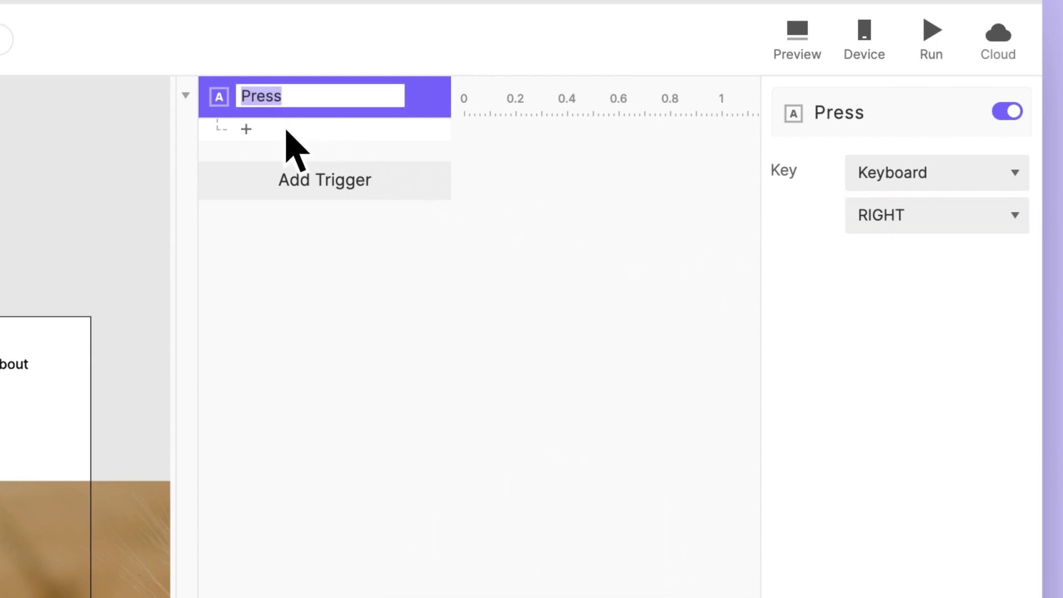
key(Return)
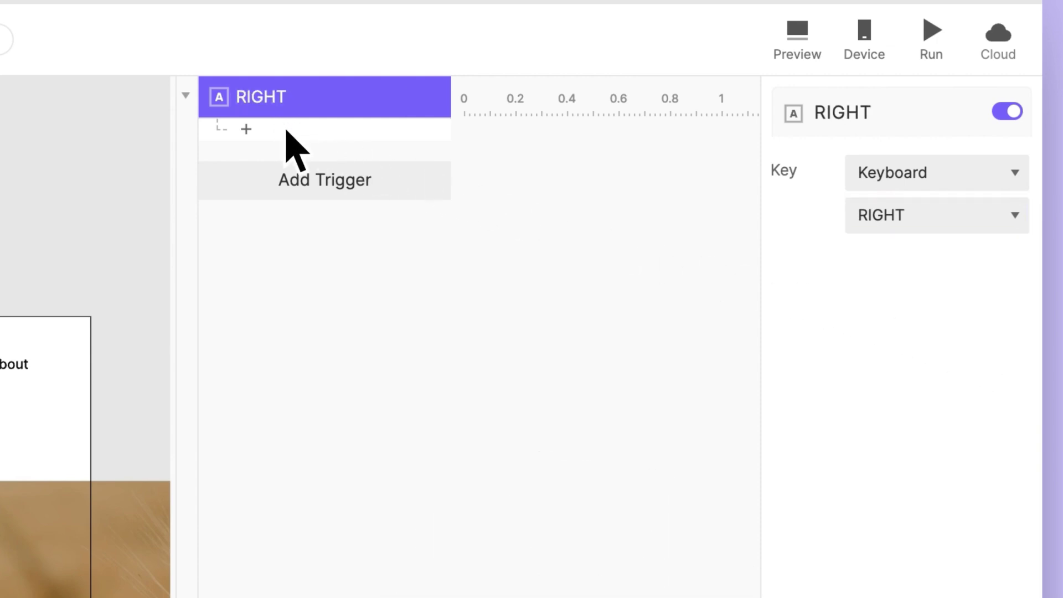
Step: Give RIGHT a Scroll response on the Images layer, set to Scroll By 900
click(247, 129)
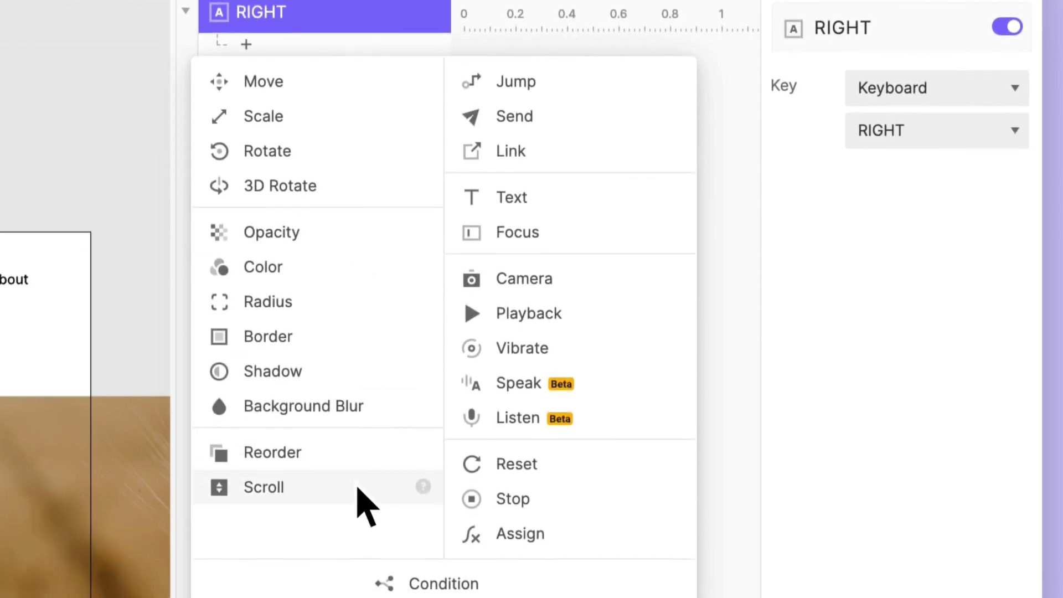
click(358, 488)
click(922, 77)
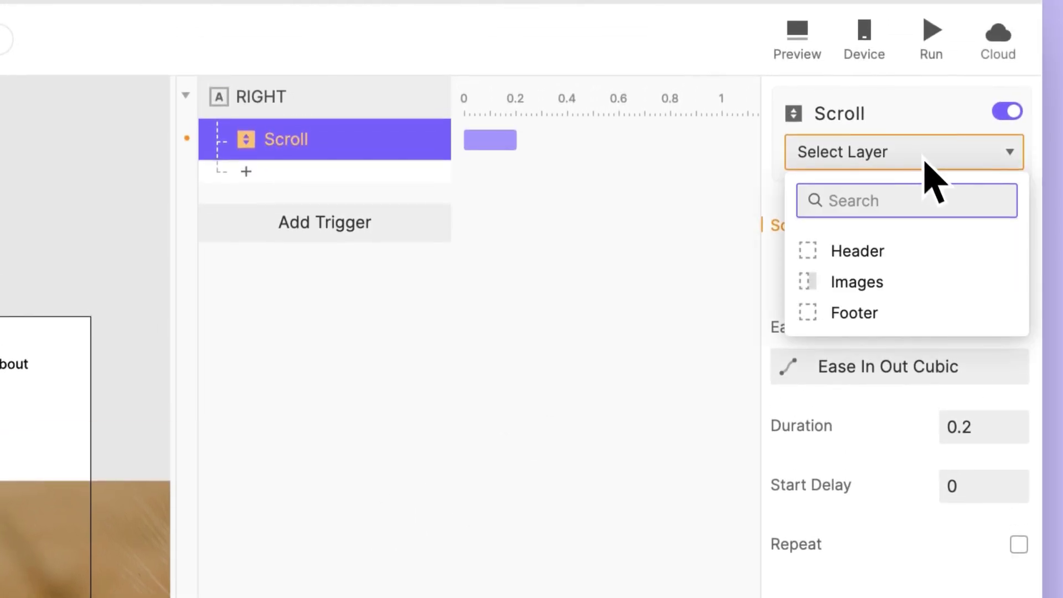
click(949, 284)
click(975, 235)
click(981, 219)
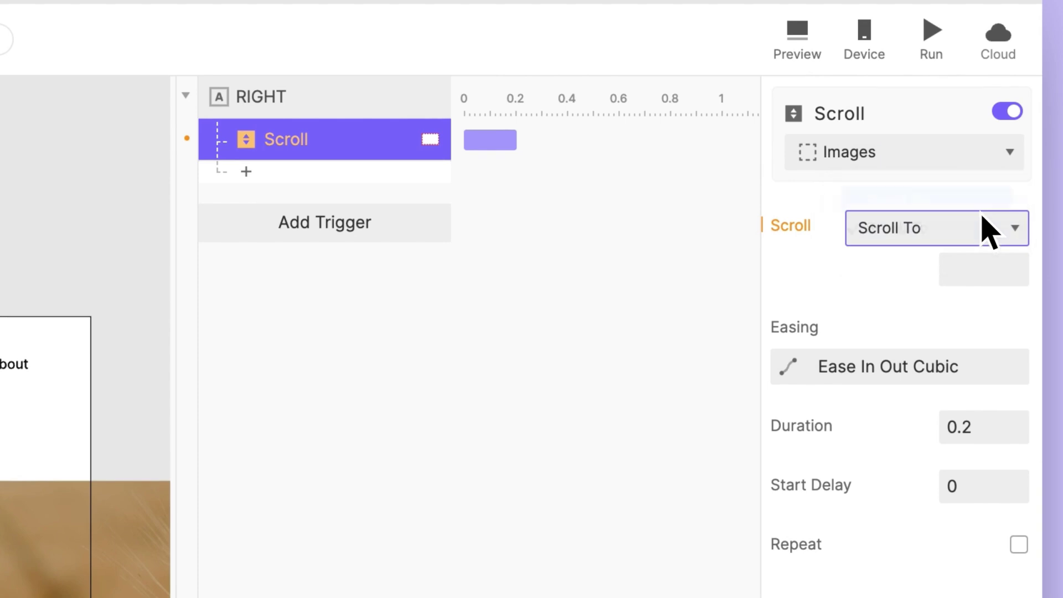
click(976, 269)
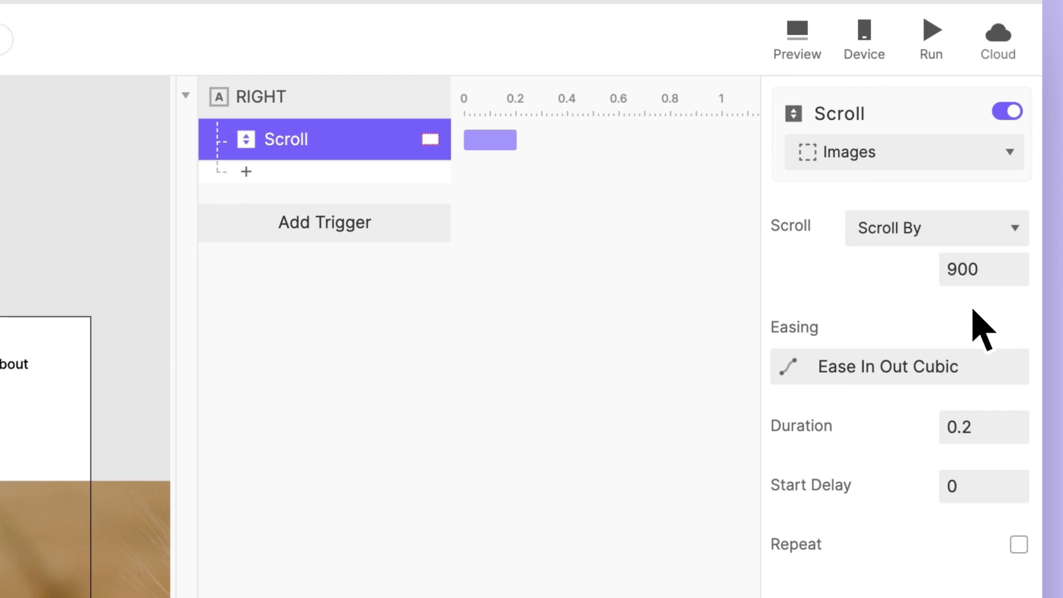
Step: Add a second key Press trigger for the left arrow key and name it LEFT
click(379, 233)
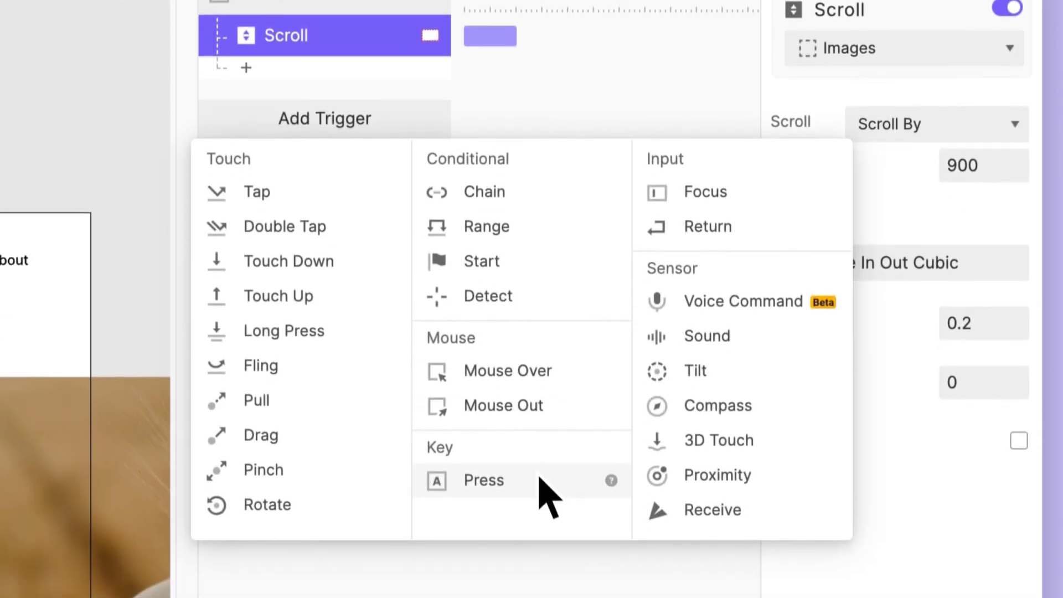
click(546, 582)
click(963, 108)
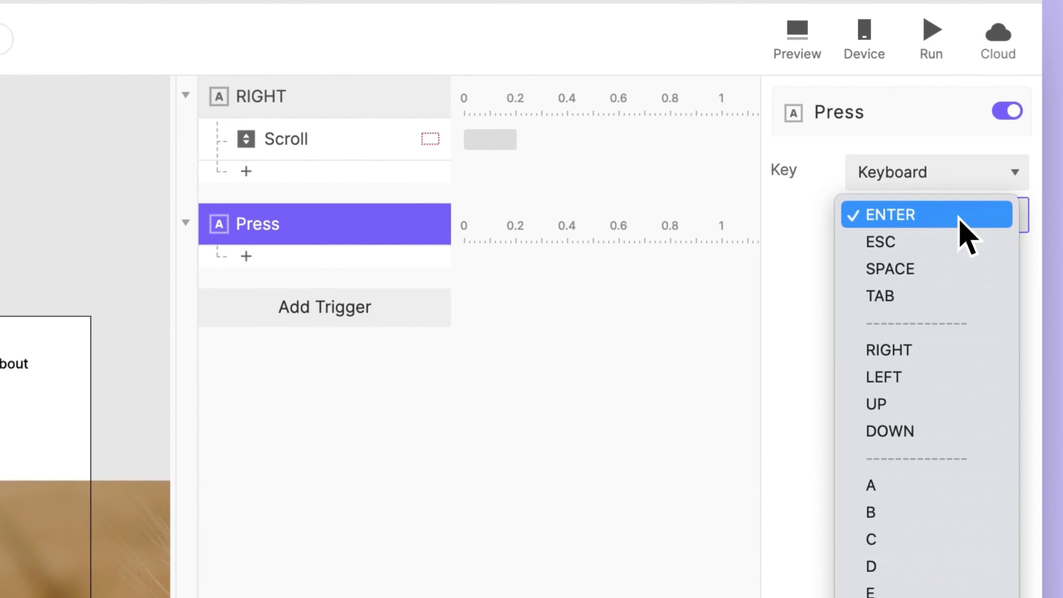
click(980, 382)
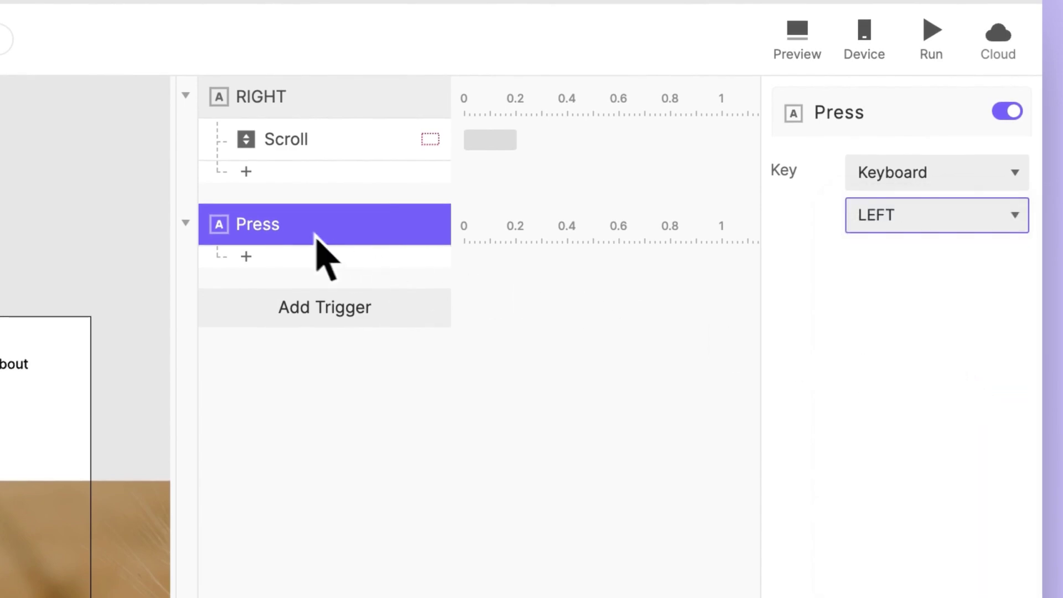
double_click(285, 233)
text(LEFT)
key(Return)
Step: Give LEFT a Scroll response on the Images layer using Scroll By mode
click(351, 264)
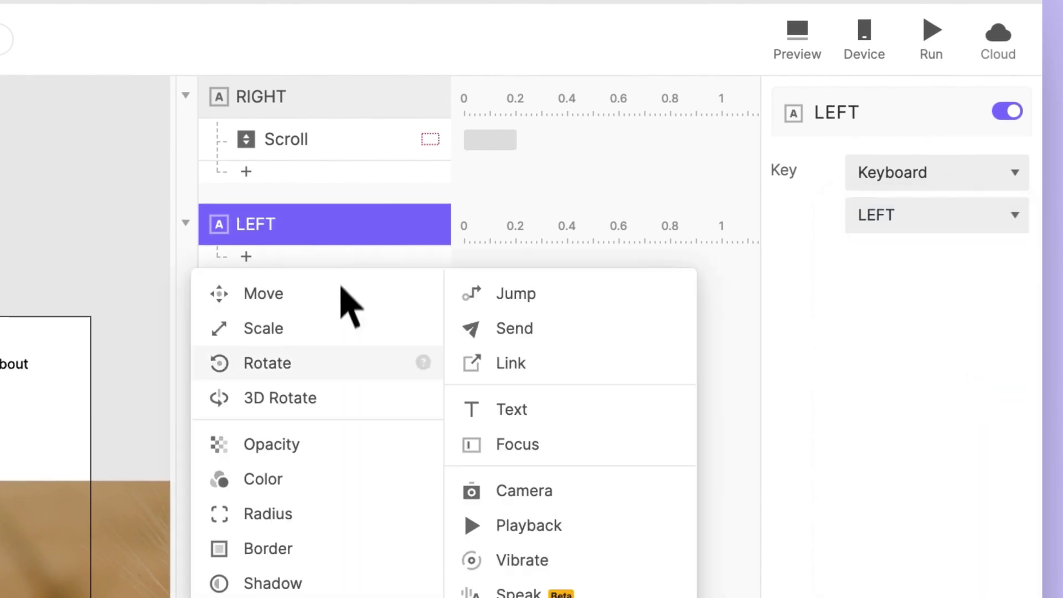
click(340, 423)
click(930, 9)
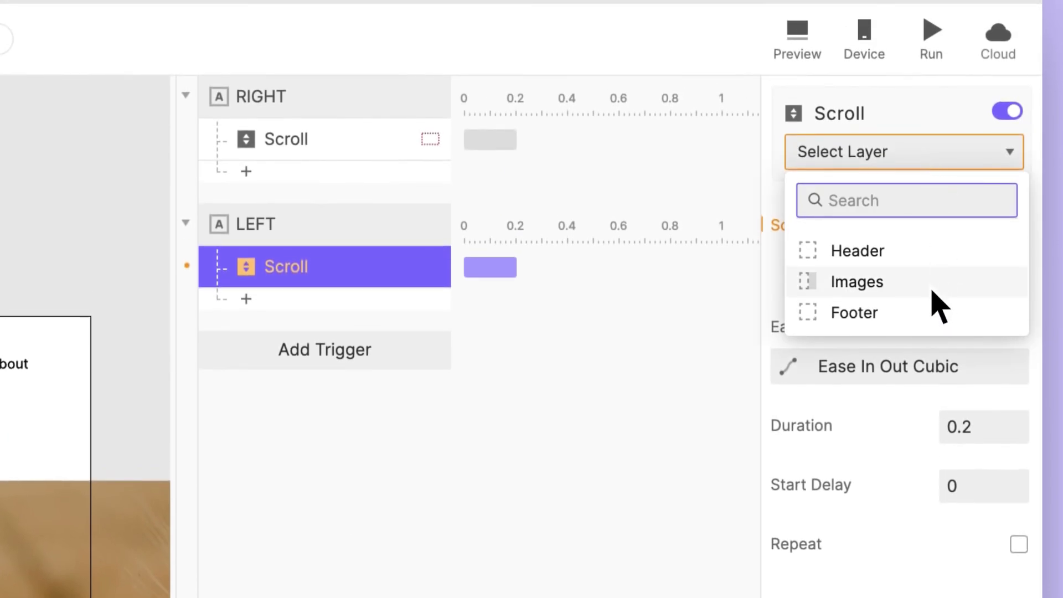
click(936, 302)
click(985, 227)
key(Return)
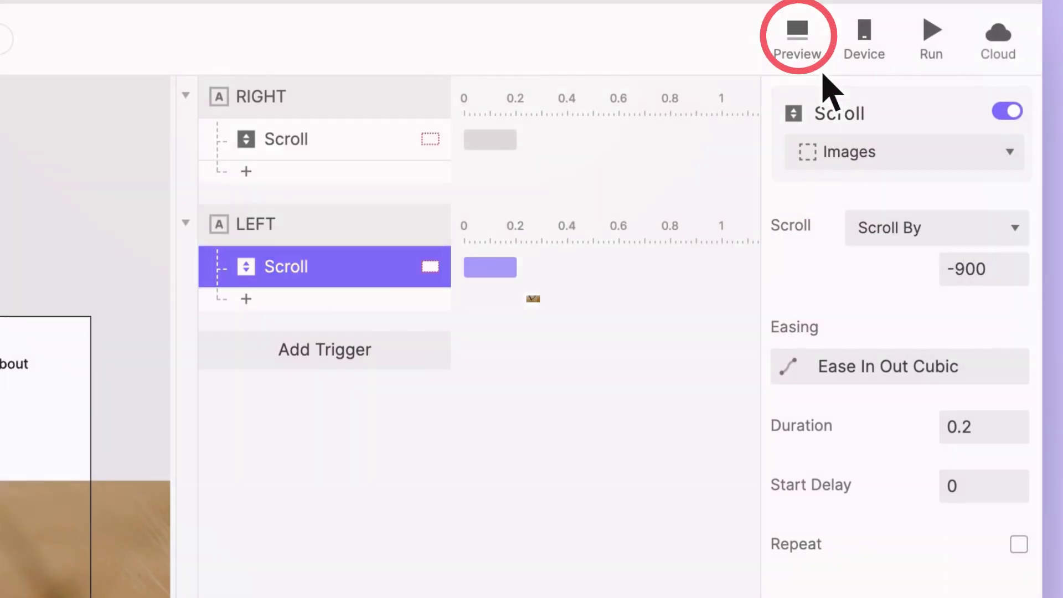
click(797, 38)
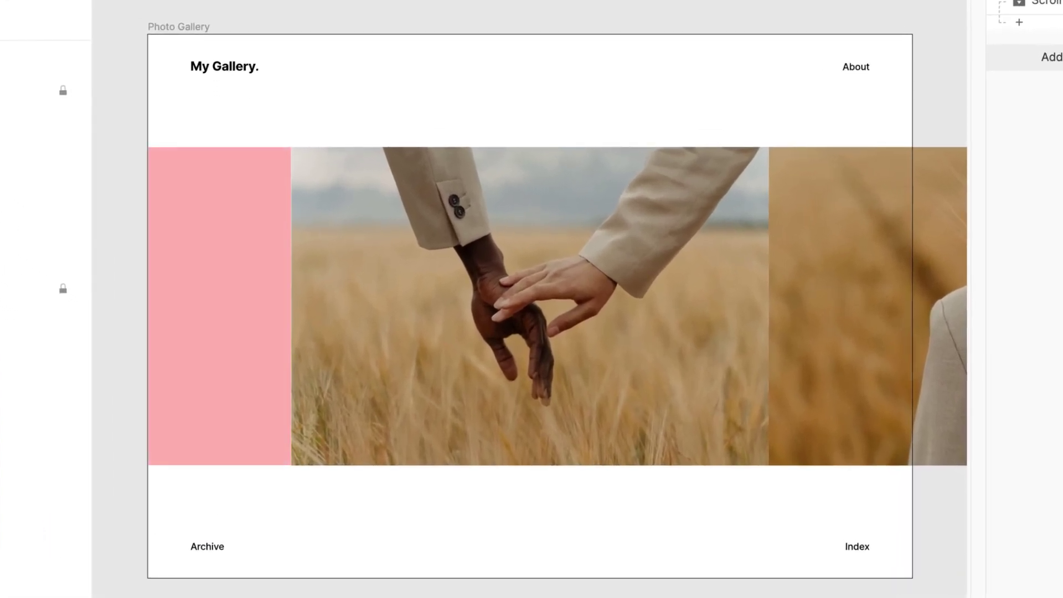
key(Left)
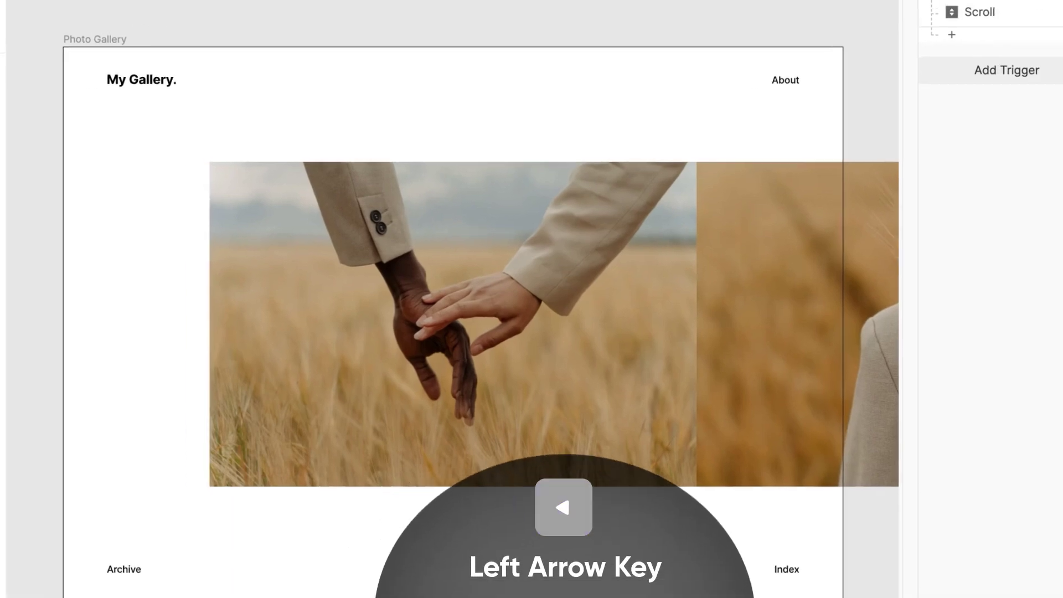
Step: Add a Condition to LEFT requiring the Images layer's Scroll to be ≥ 900
click(979, 37)
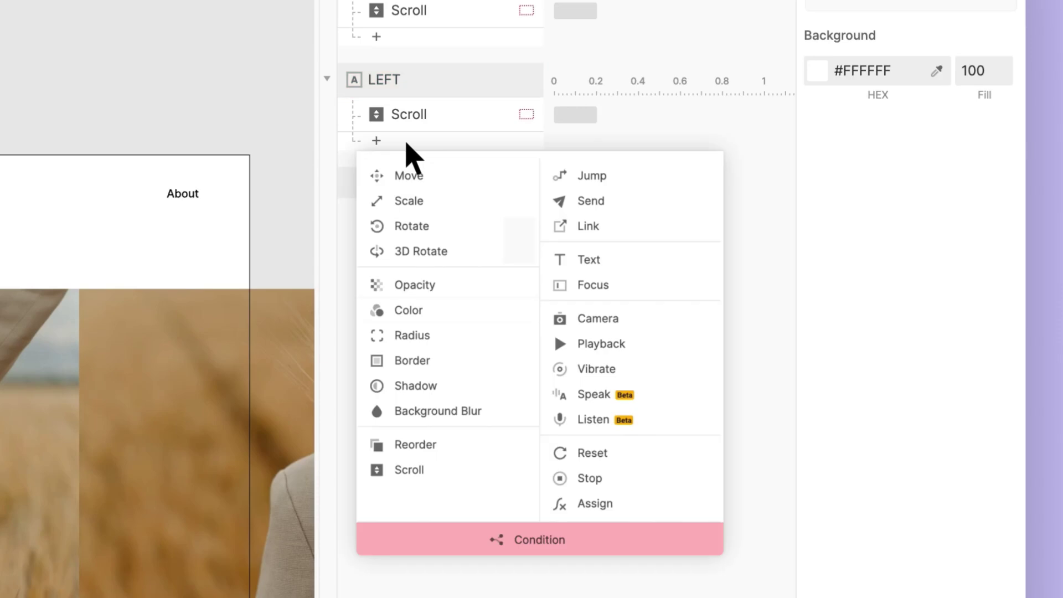
click(596, 547)
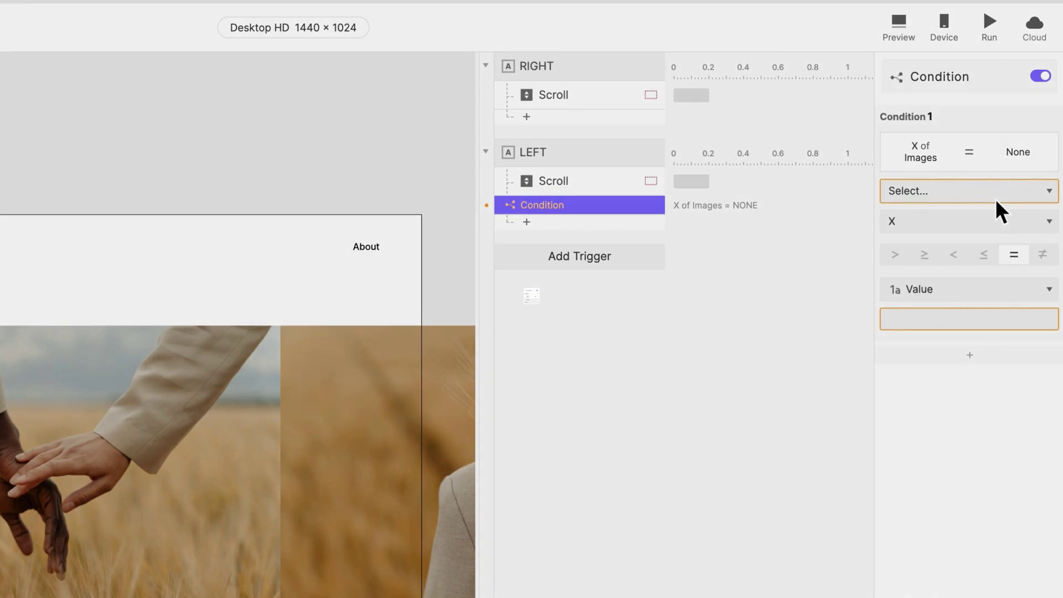
click(996, 198)
click(1006, 359)
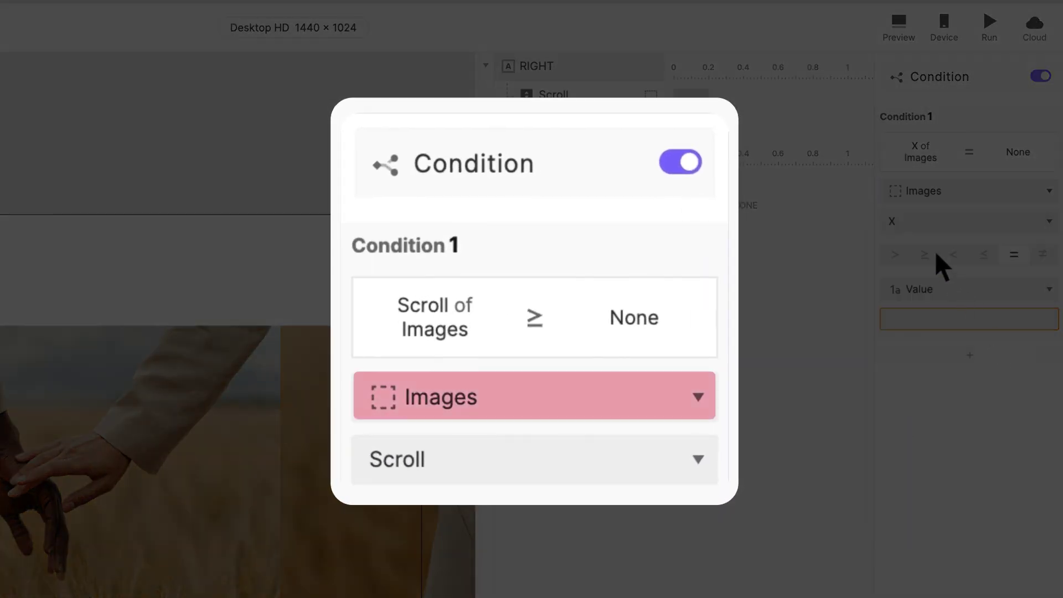
click(921, 232)
click(943, 437)
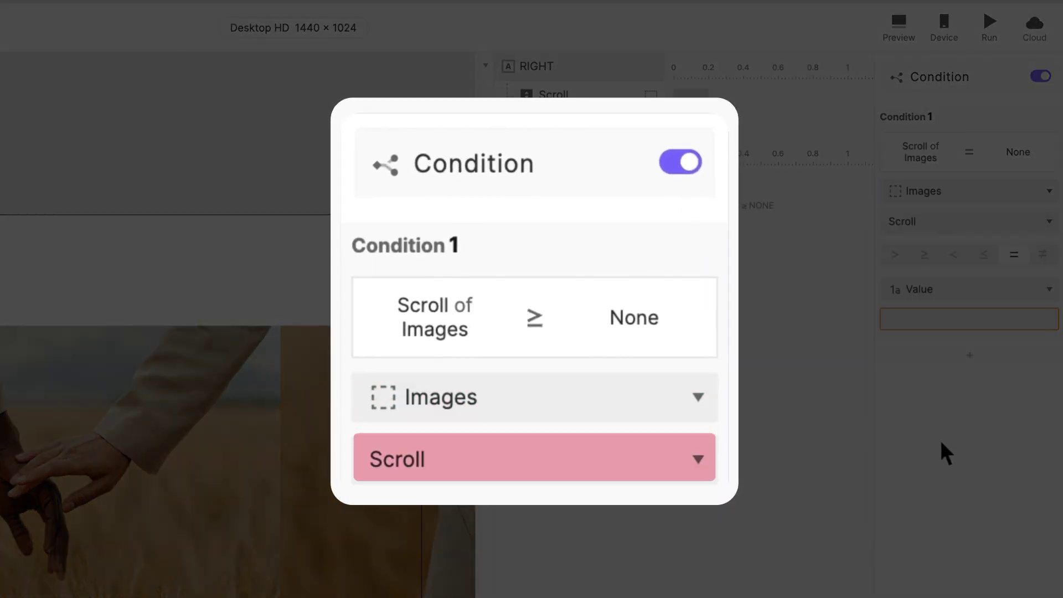
click(925, 255)
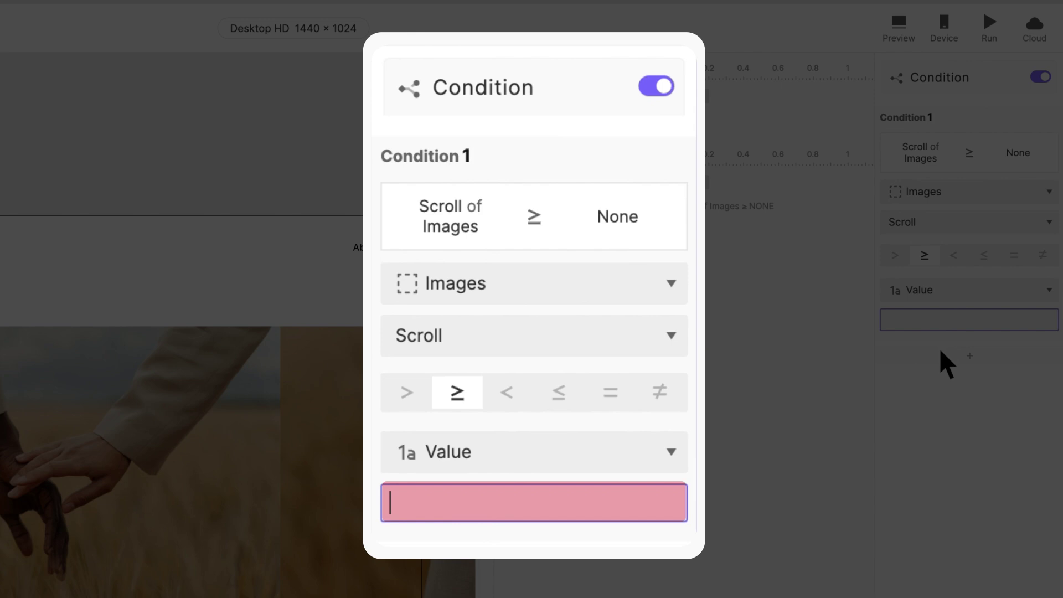
text(900)
key(Return)
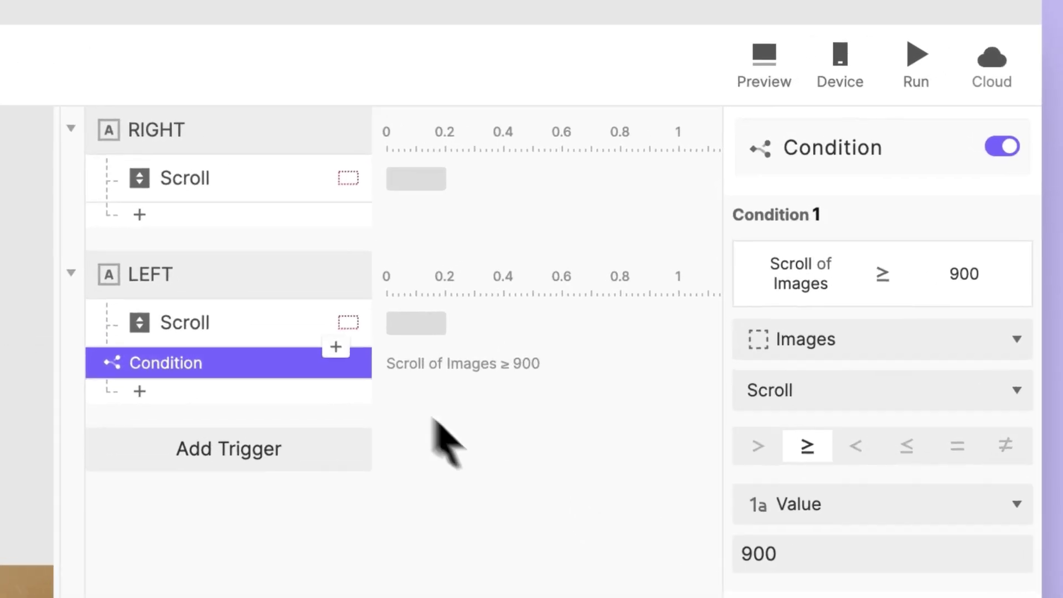
Step: Nest LEFT's Scroll response under its Condition, then preview the prototype
click(296, 335)
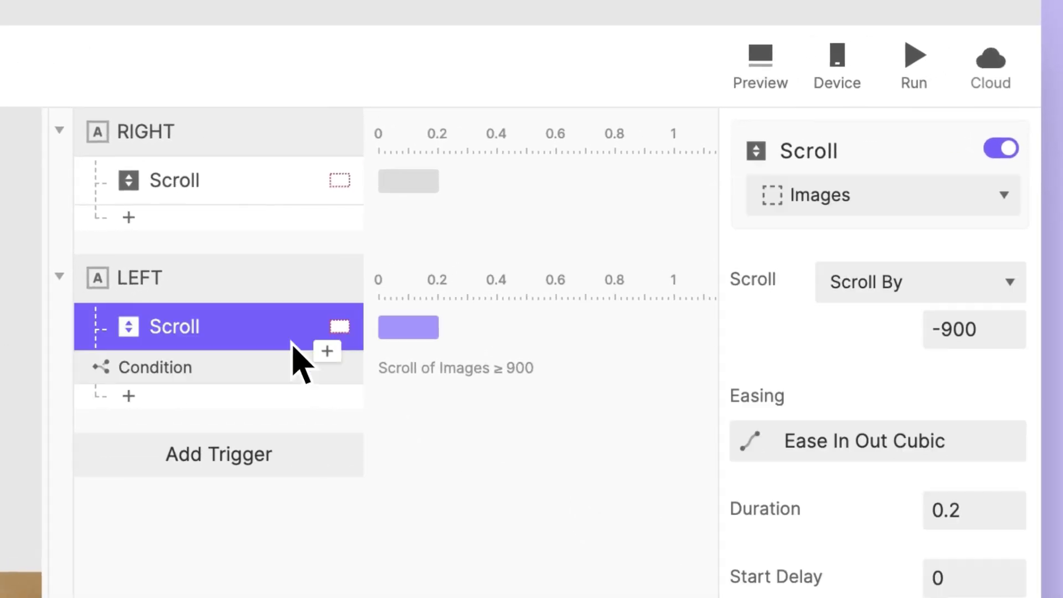
drag(299, 400, 300, 400)
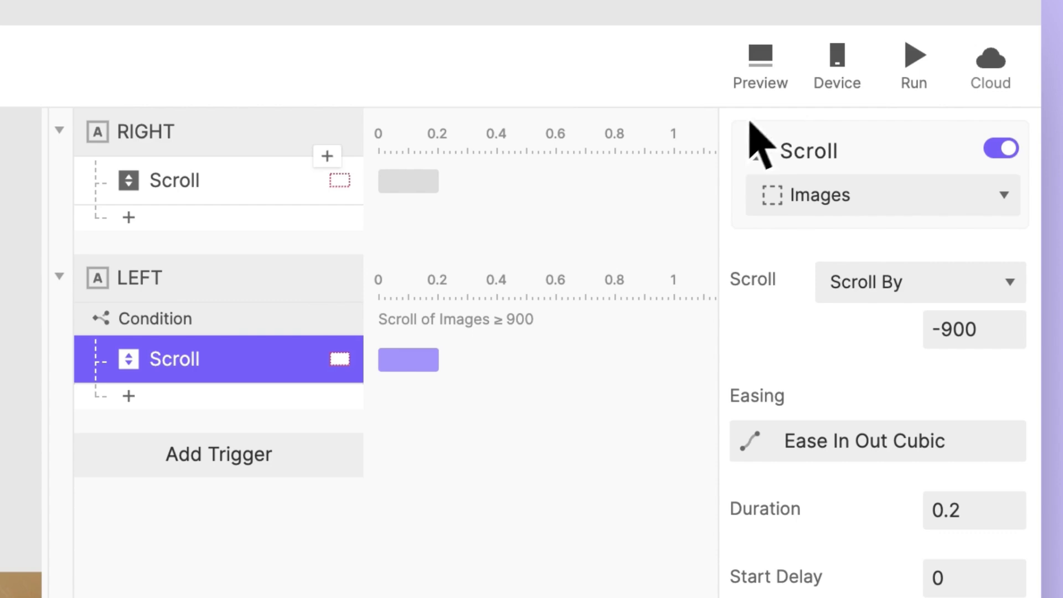
click(761, 62)
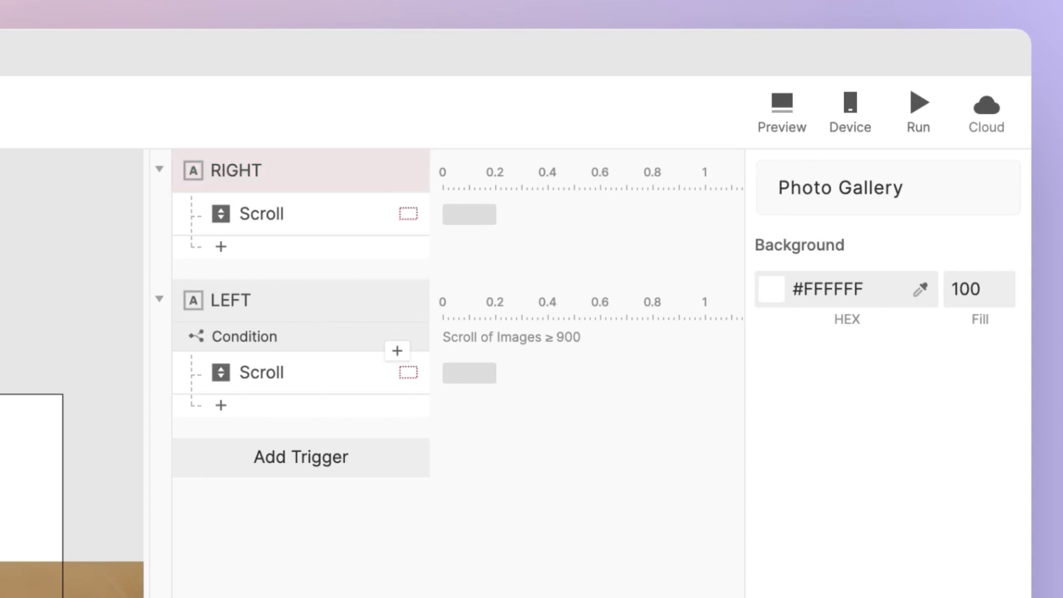
Step: Add a Condition to RIGHT for Images Scroll ≤ 2700 and nest its Scroll response beneath it
click(256, 252)
click(631, 498)
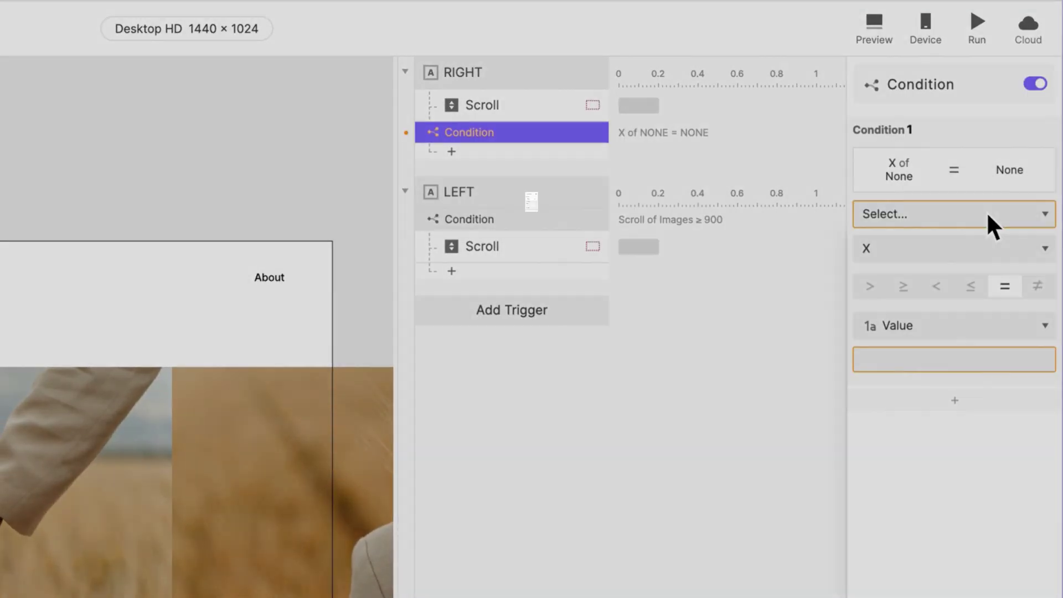
click(986, 213)
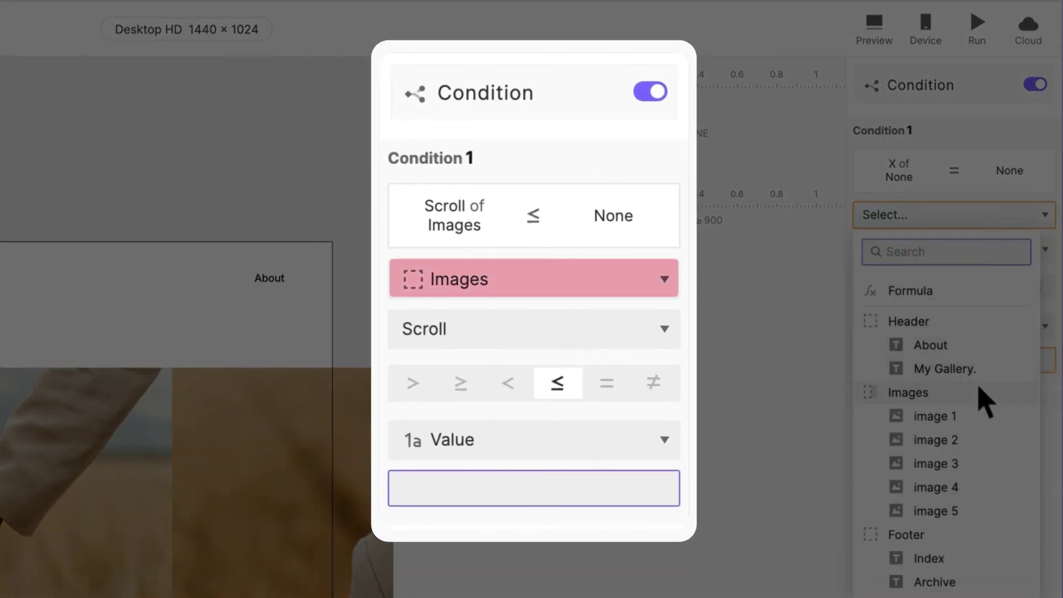
click(978, 392)
click(901, 252)
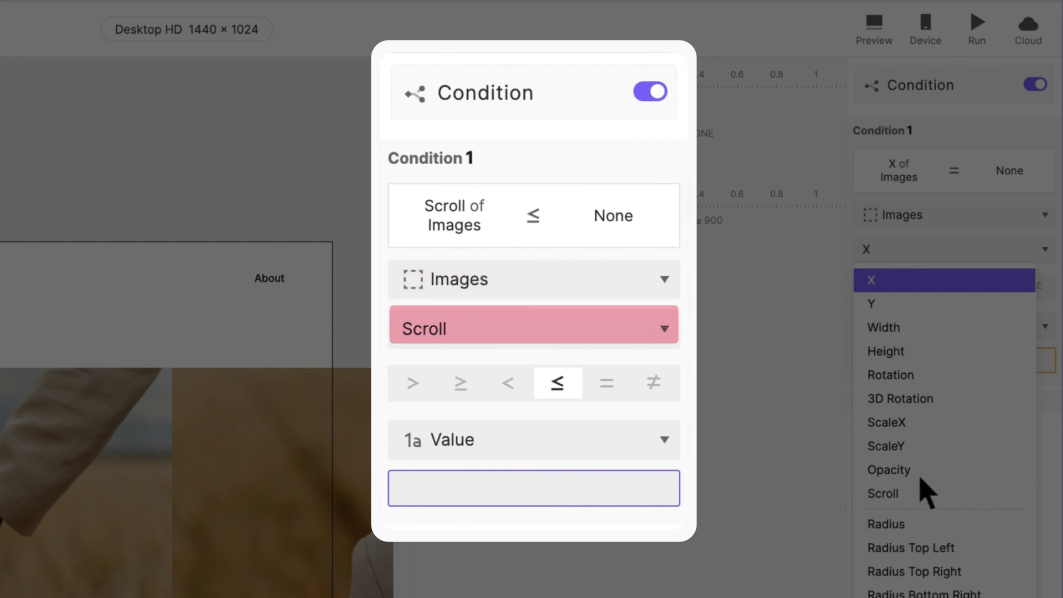
click(923, 493)
click(970, 286)
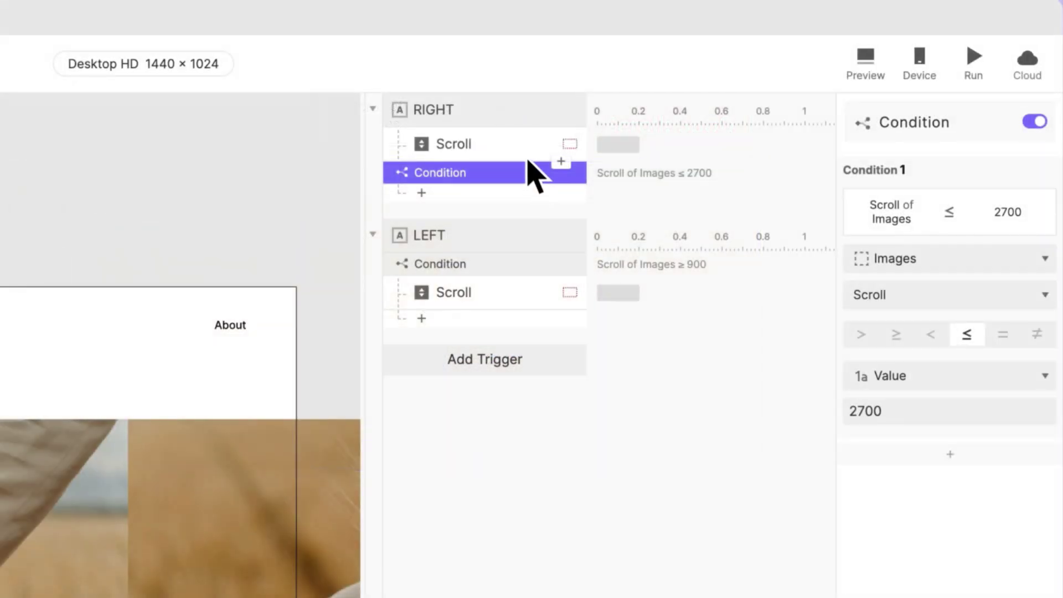
drag(542, 145, 544, 191)
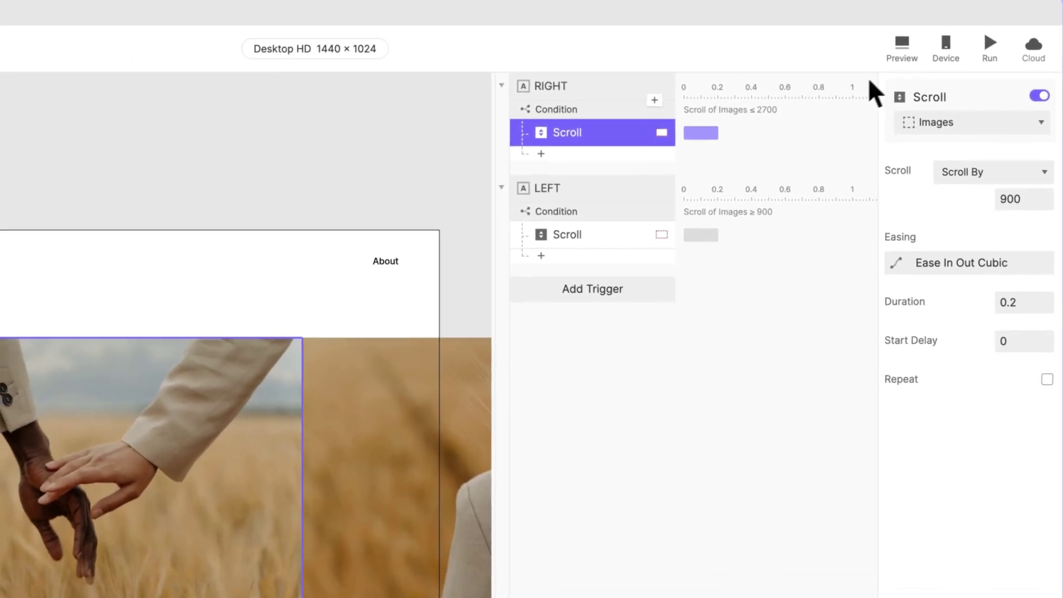
Step: Launch the preview to test the limited left and right arrow paging
click(898, 52)
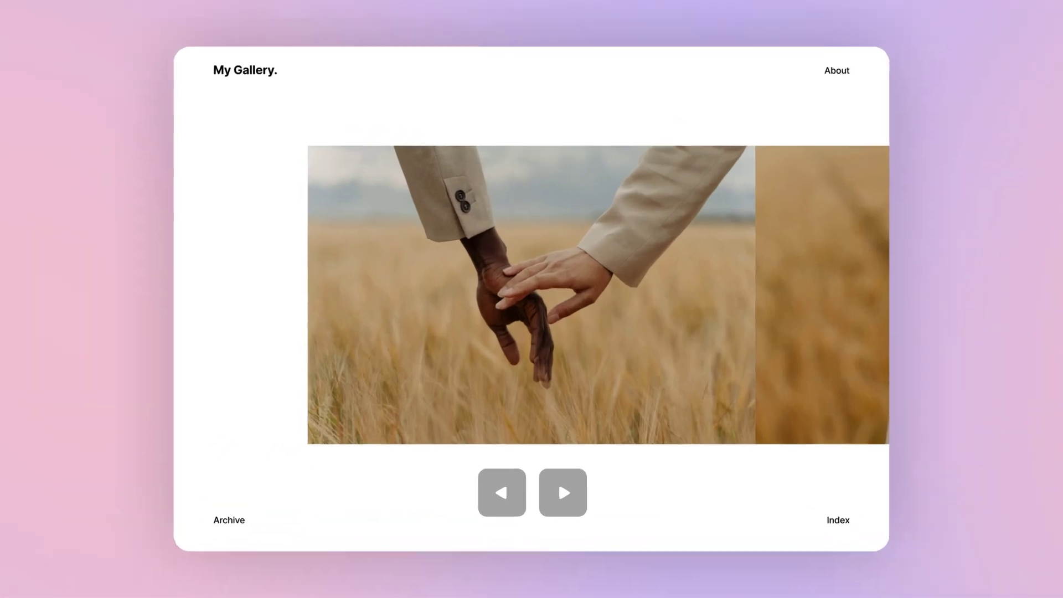